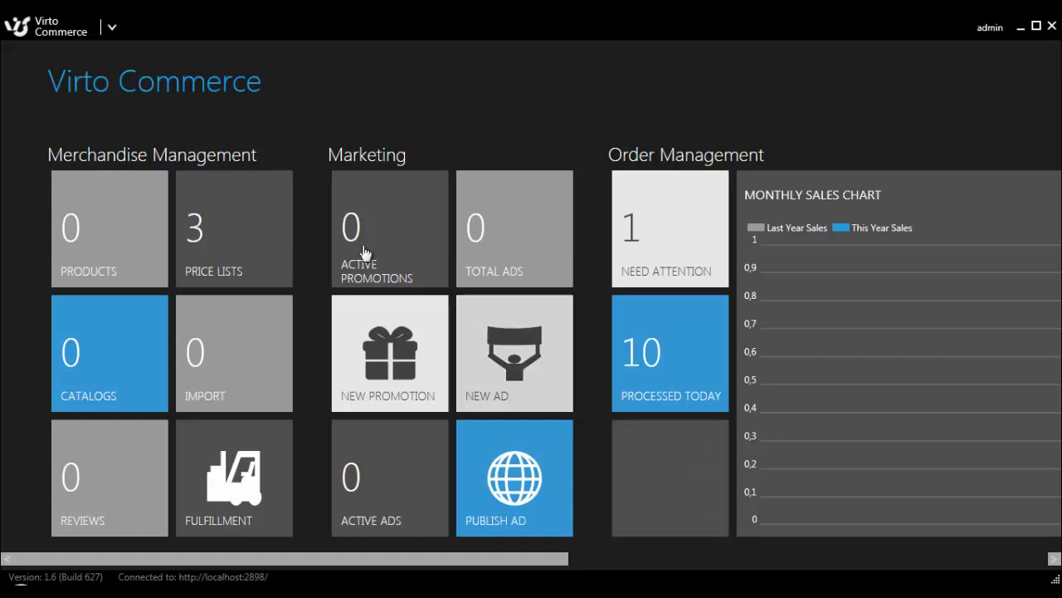
# Step: Open the Virto Commerce header menu to show the module tiles
pyautogui.click(111, 30)
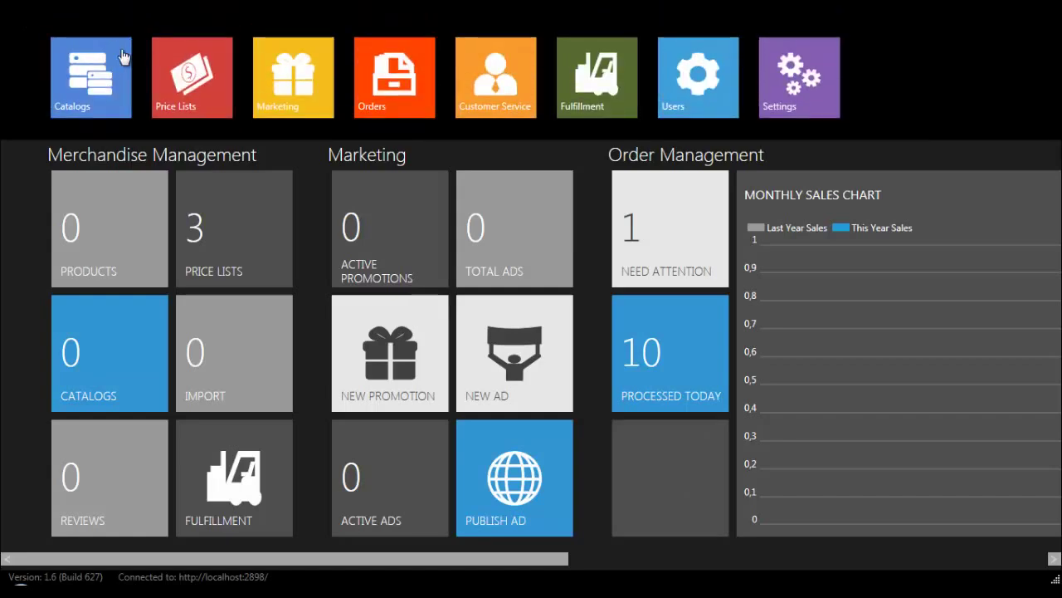
# Step: Go to Catalogs and start adding a new catalog
pyautogui.click(101, 83)
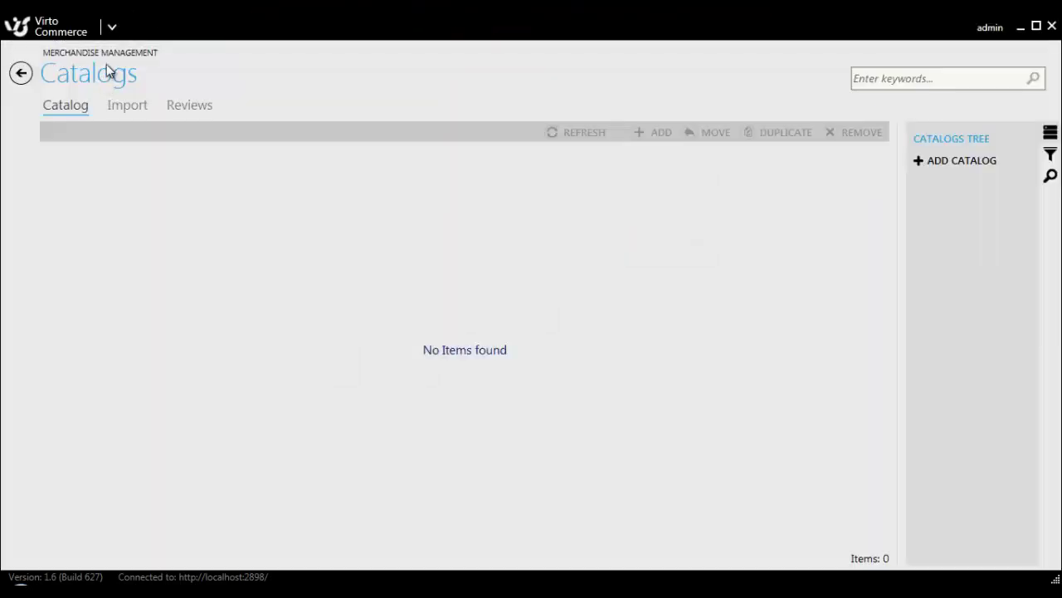
pyautogui.click(963, 161)
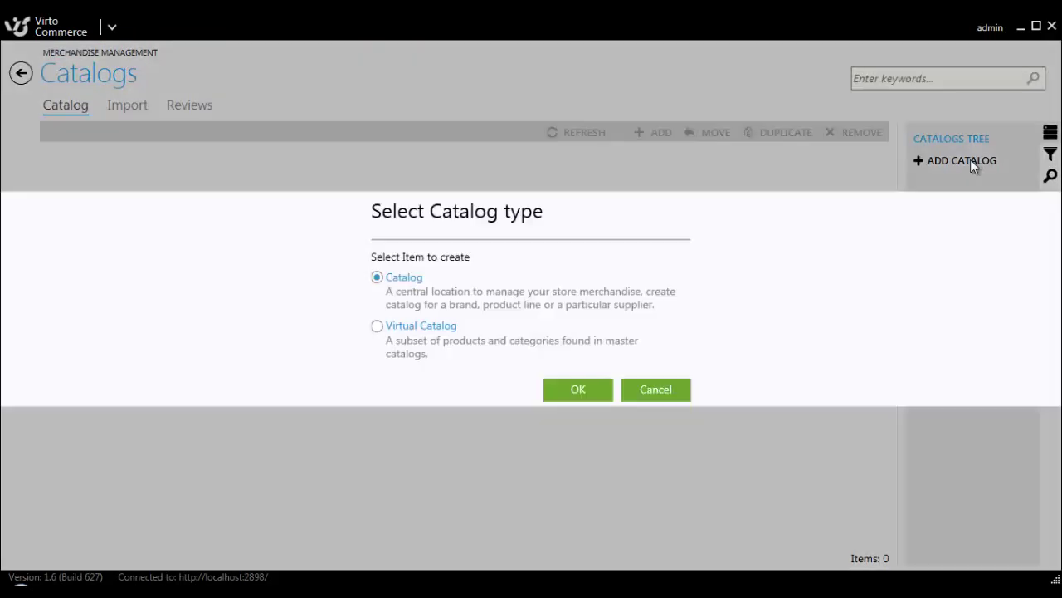
# Step: Choose a regular catalog and enter Boutique as its id and name
pyautogui.click(579, 391)
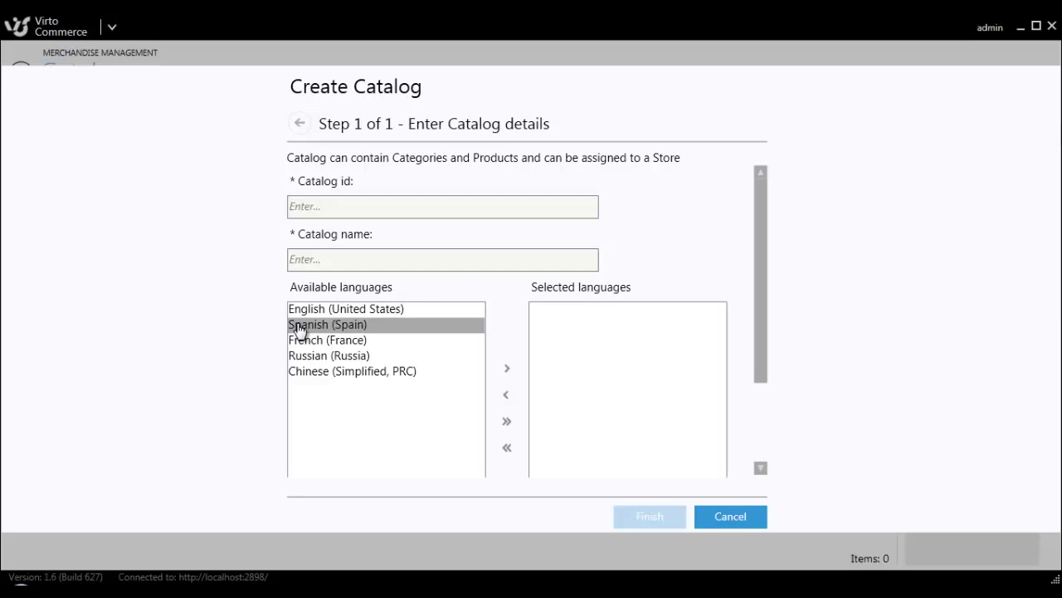
pyautogui.click(359, 206)
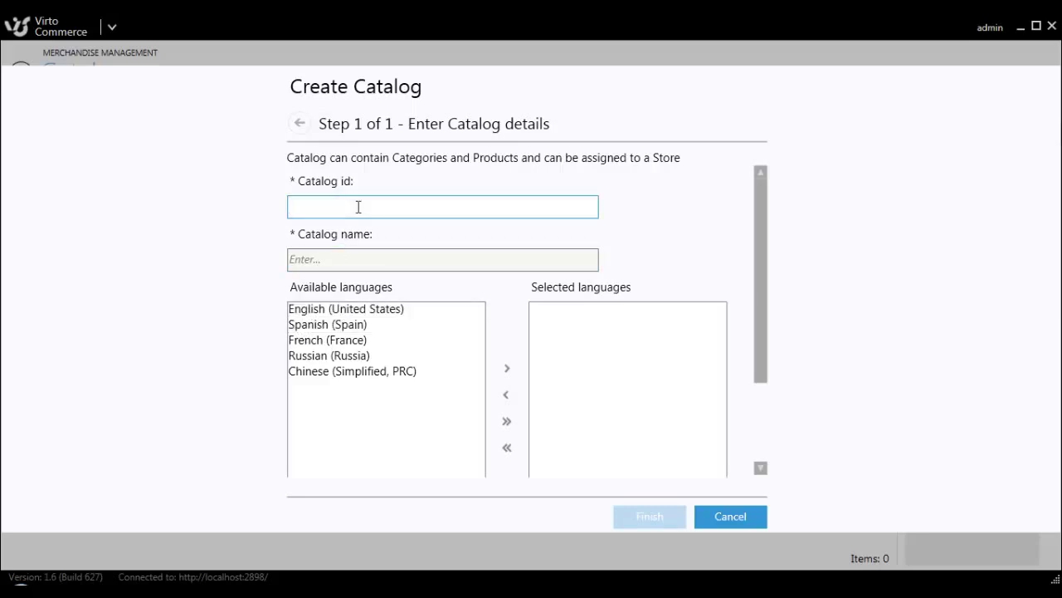
pyautogui.write('Bouti')
pyautogui.write('que')
pyautogui.press('Tab')
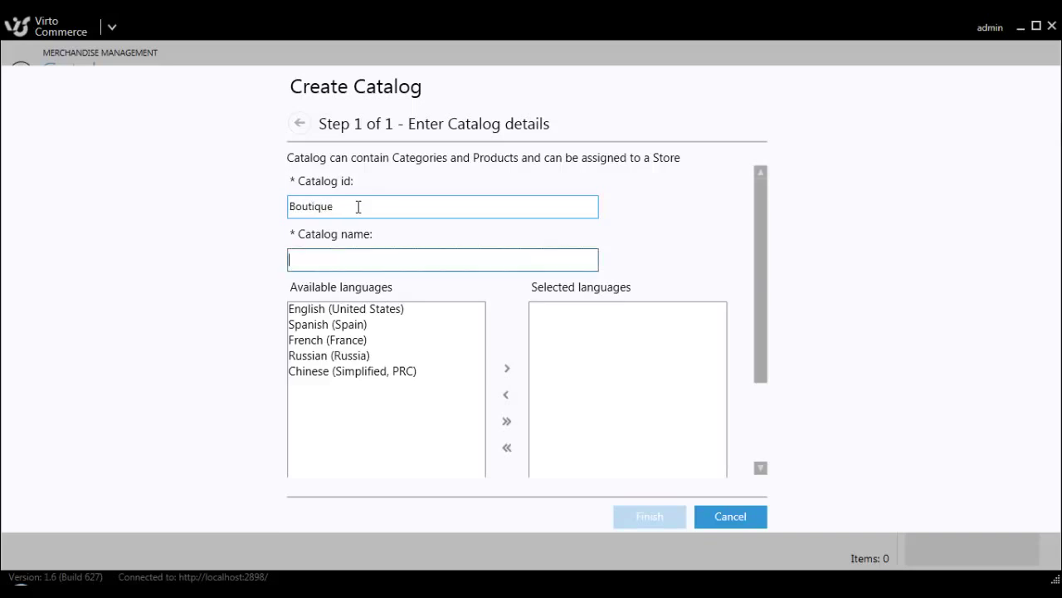
pyautogui.write('Boutique')
# Step: Add English (United States) and Spanish (Spain), make English default, and finish the catalog
pyautogui.doubleClick(324, 311)
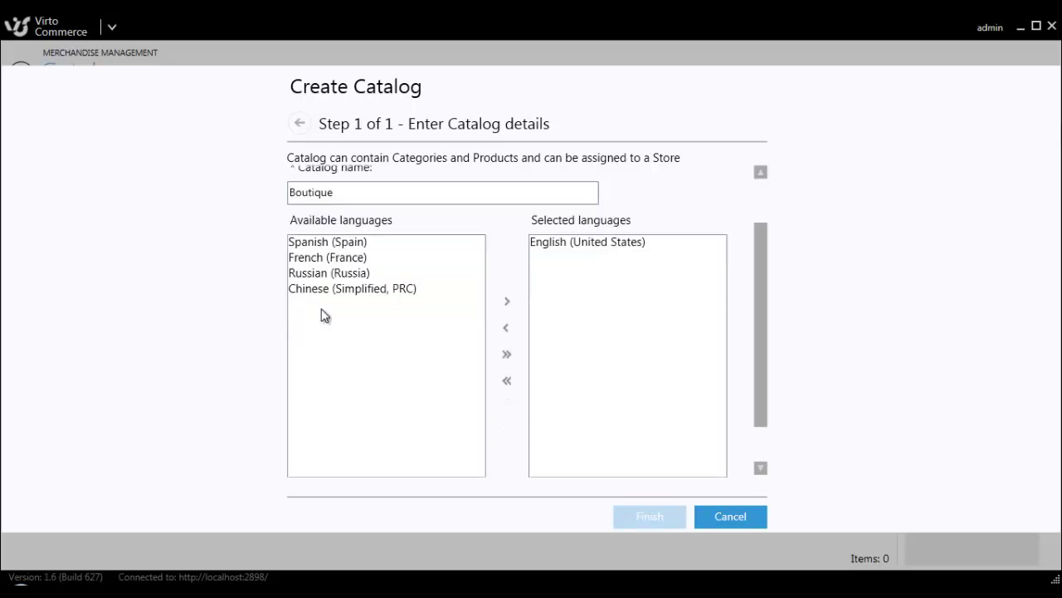
pyautogui.doubleClick(355, 243)
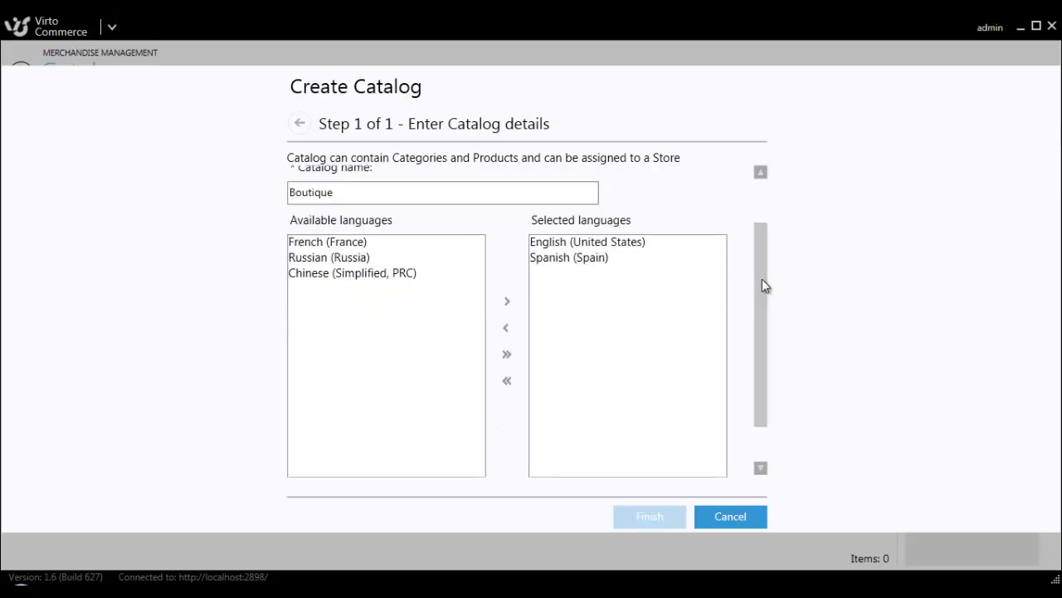
pyautogui.moveTo(761, 285); pyautogui.dragTo(453, 429)
pyautogui.click(442, 467)
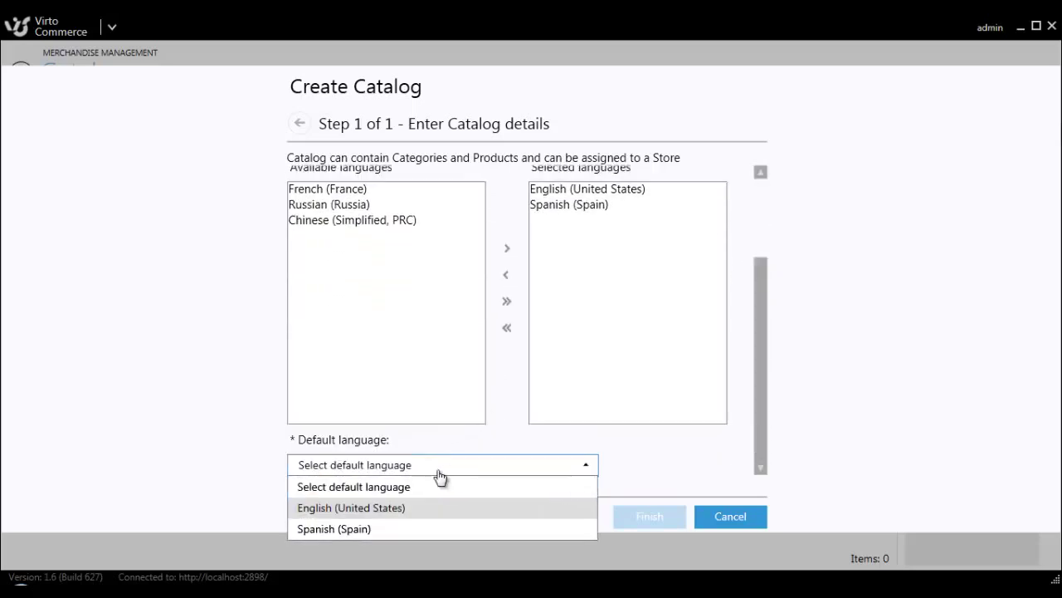
pyautogui.click(408, 508)
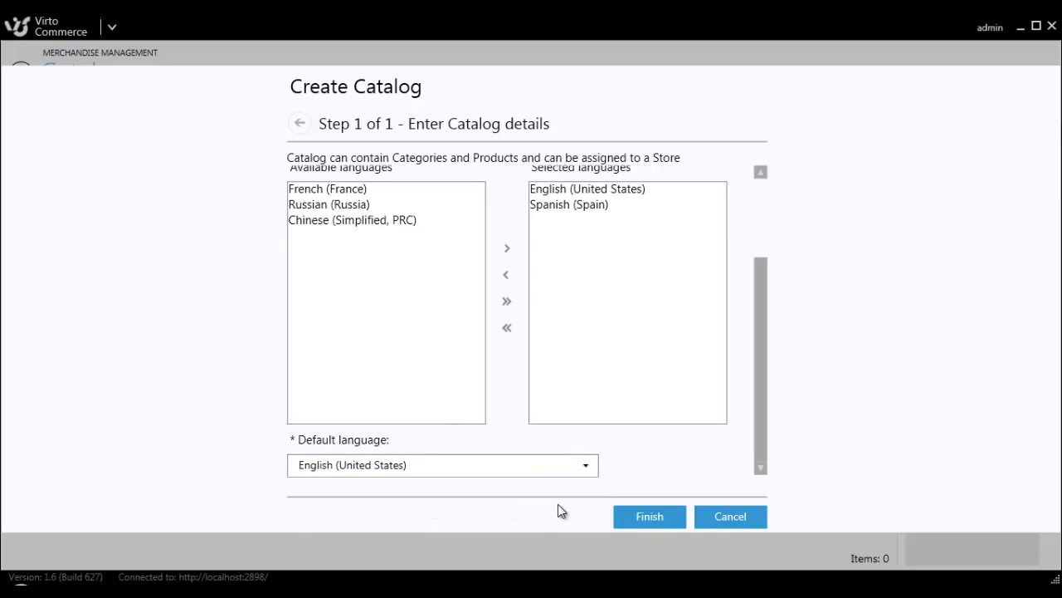
pyautogui.click(648, 516)
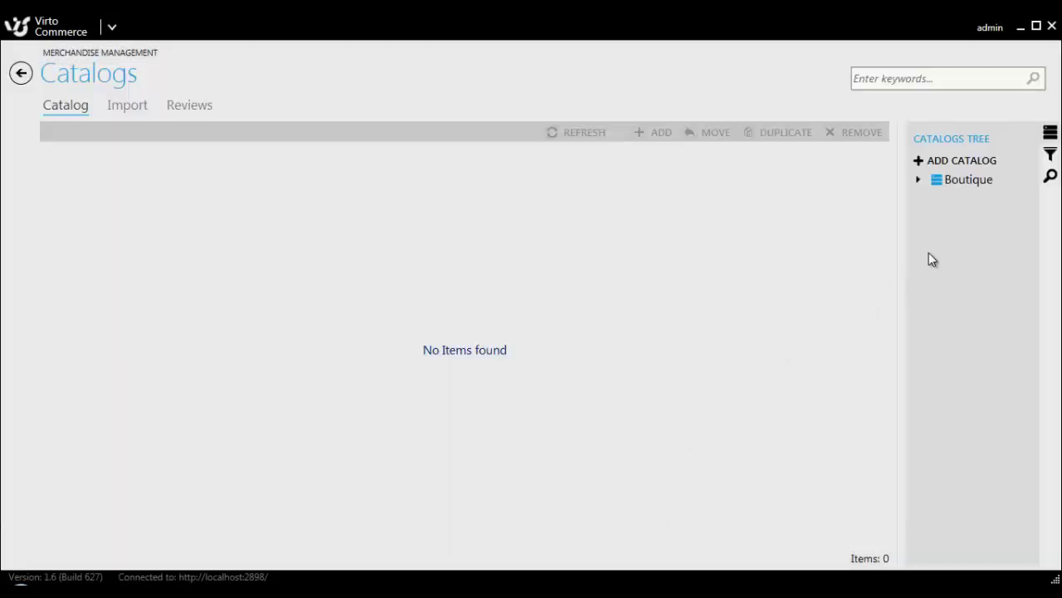
# Step: Open the Boutique catalog from the tree and view its empty properties list
pyautogui.rightClick(960, 186)
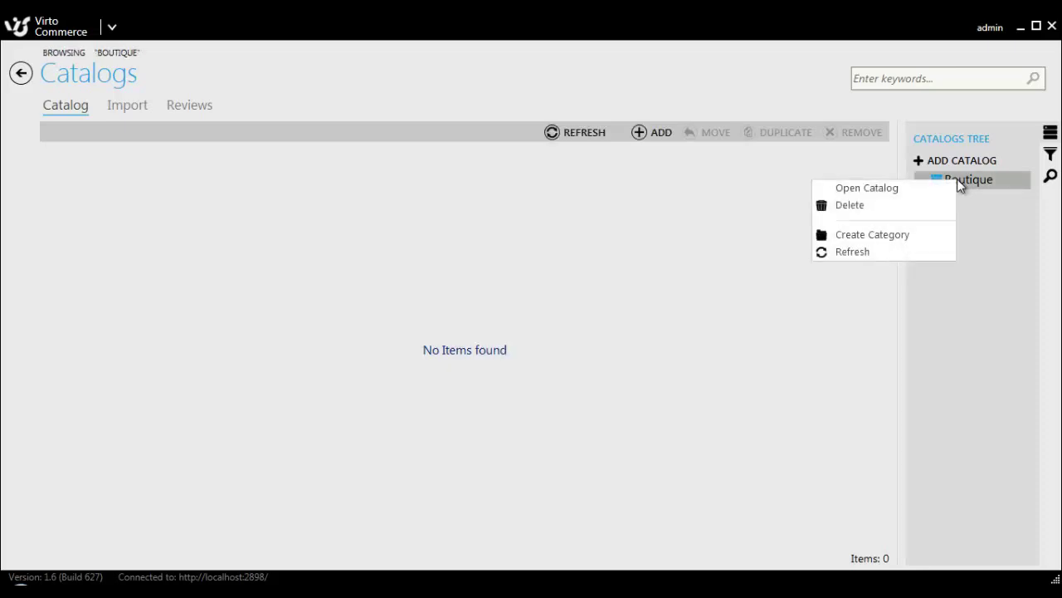
pyautogui.click(884, 187)
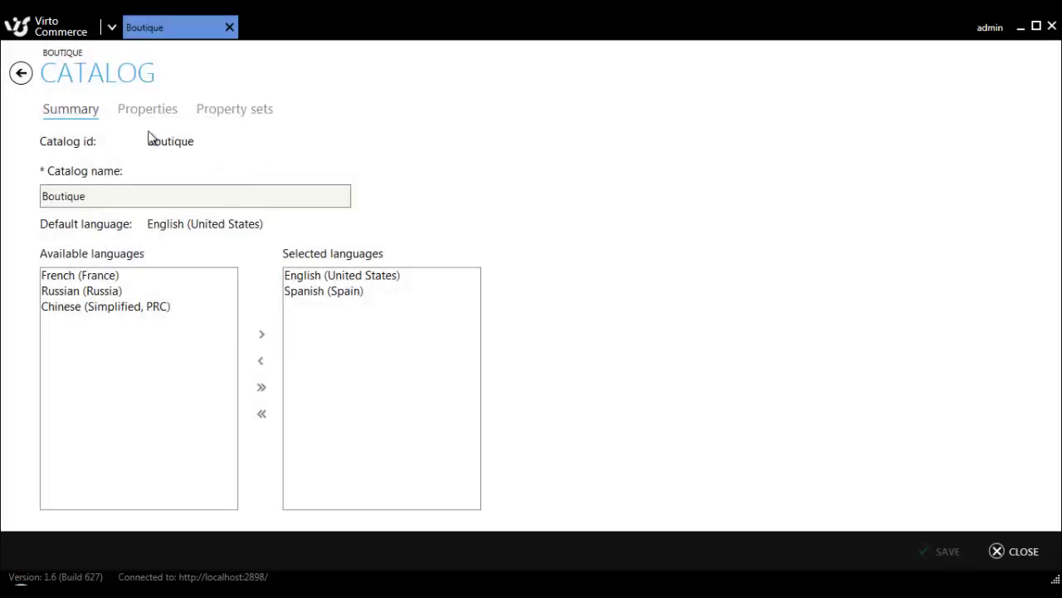
pyautogui.click(152, 115)
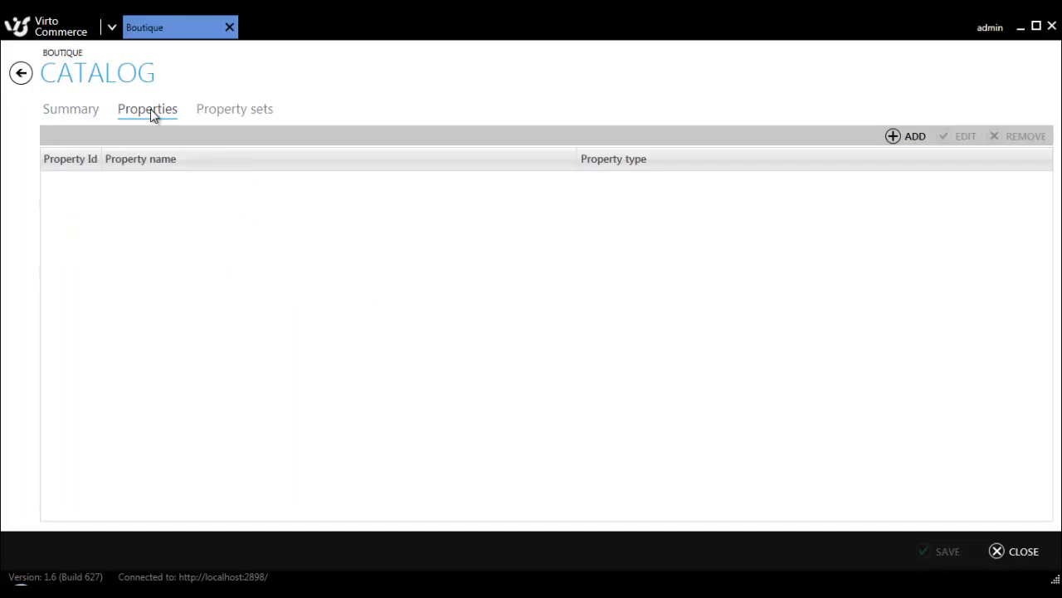
# Step: Add a multi-language ShortString property called 'Display name' to Boutique
pyautogui.click(913, 137)
pyautogui.click(364, 235)
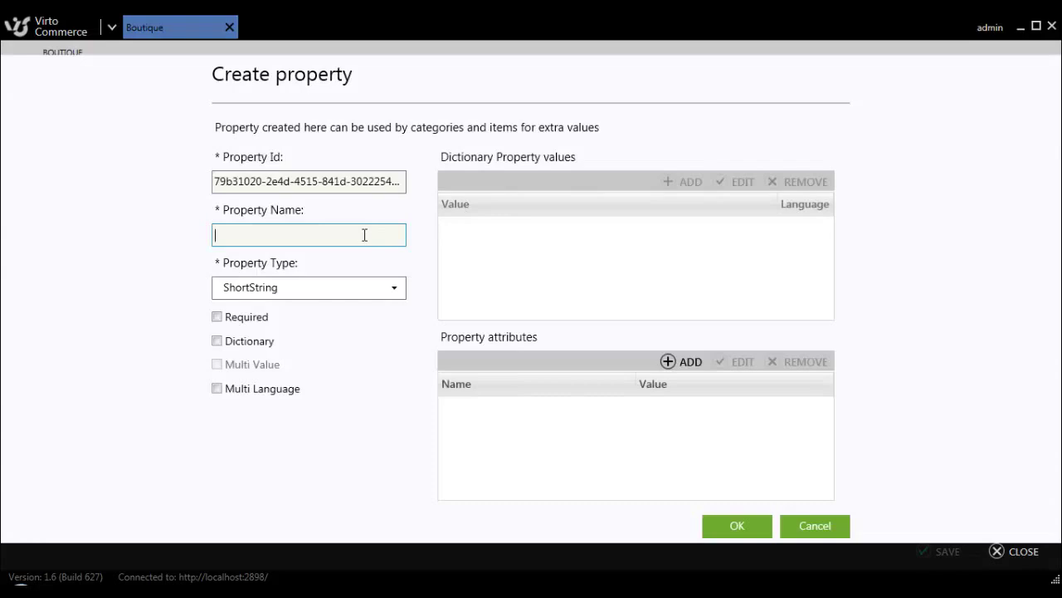
pyautogui.write('D')
pyautogui.write('isp')
pyautogui.write('lay name')
pyautogui.click(307, 290)
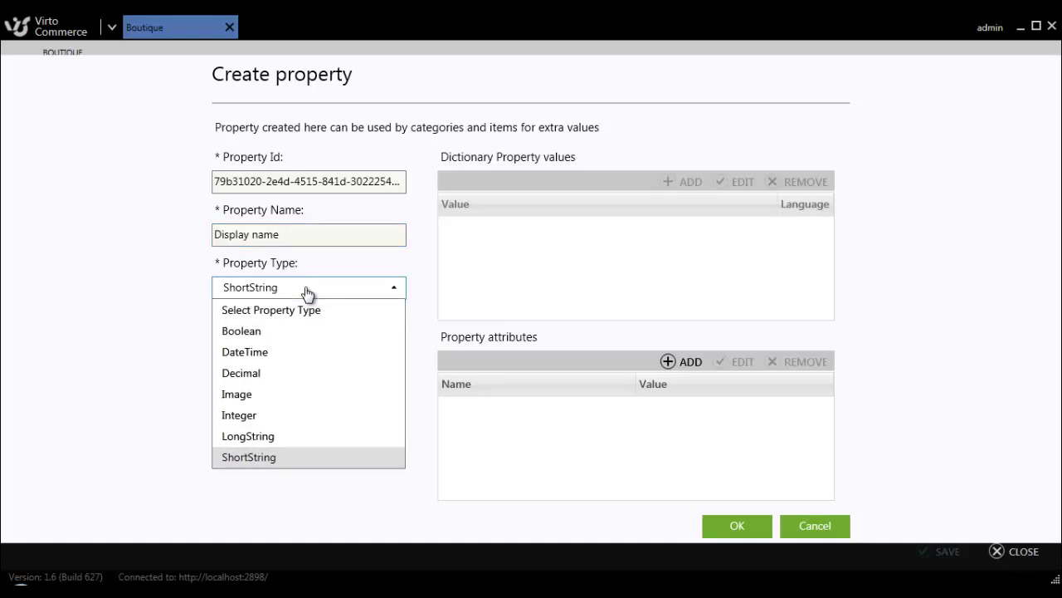
pyautogui.click(307, 291)
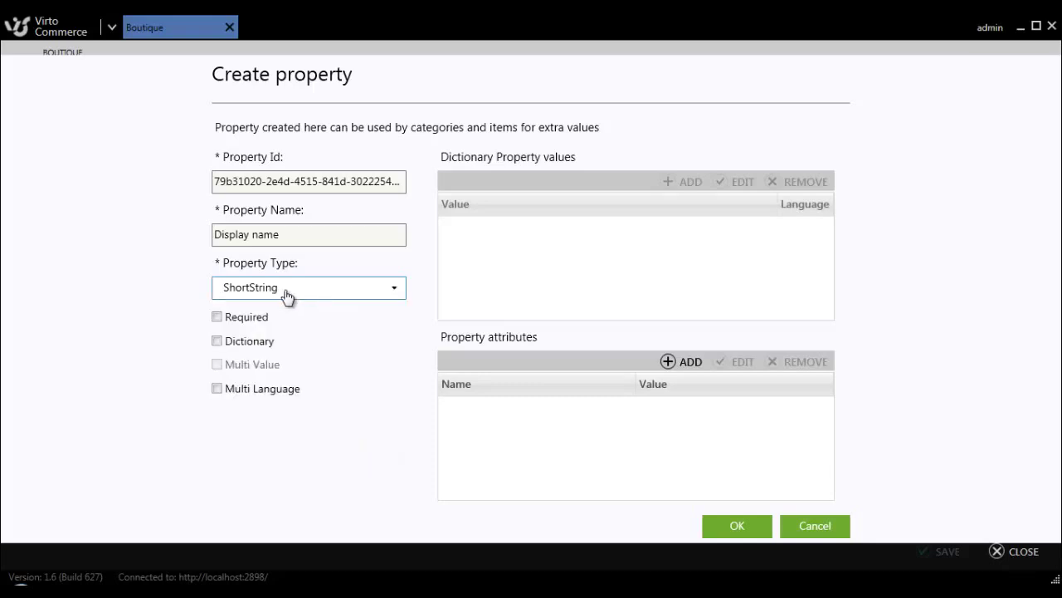
pyautogui.click(216, 389)
pyautogui.click(736, 527)
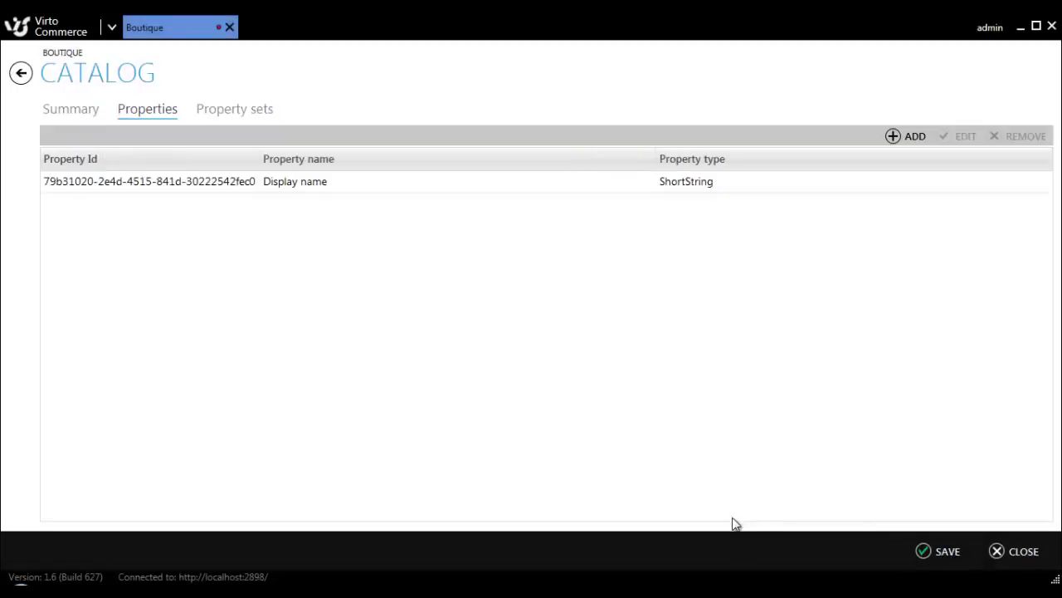
# Step: Add a multi-language ShortString property named Color
pyautogui.click(913, 137)
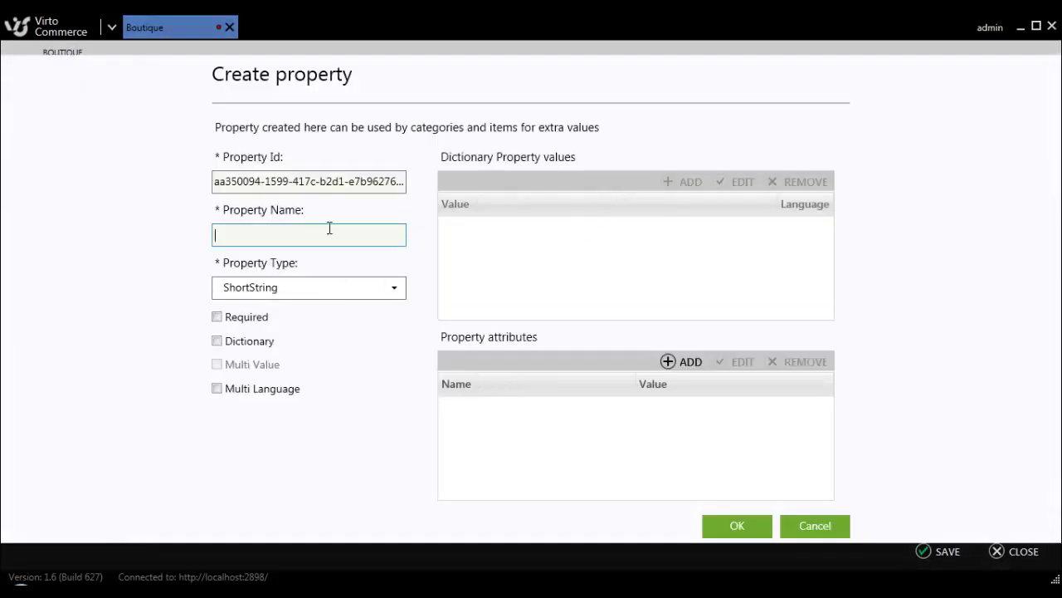
pyautogui.write('Color')
pyautogui.click(255, 387)
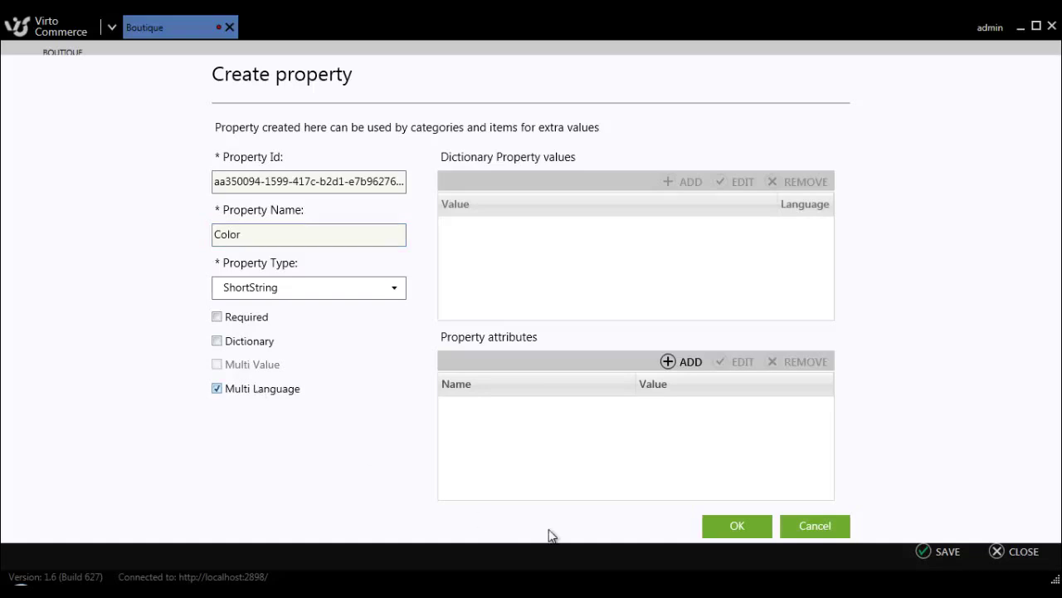
pyautogui.click(734, 527)
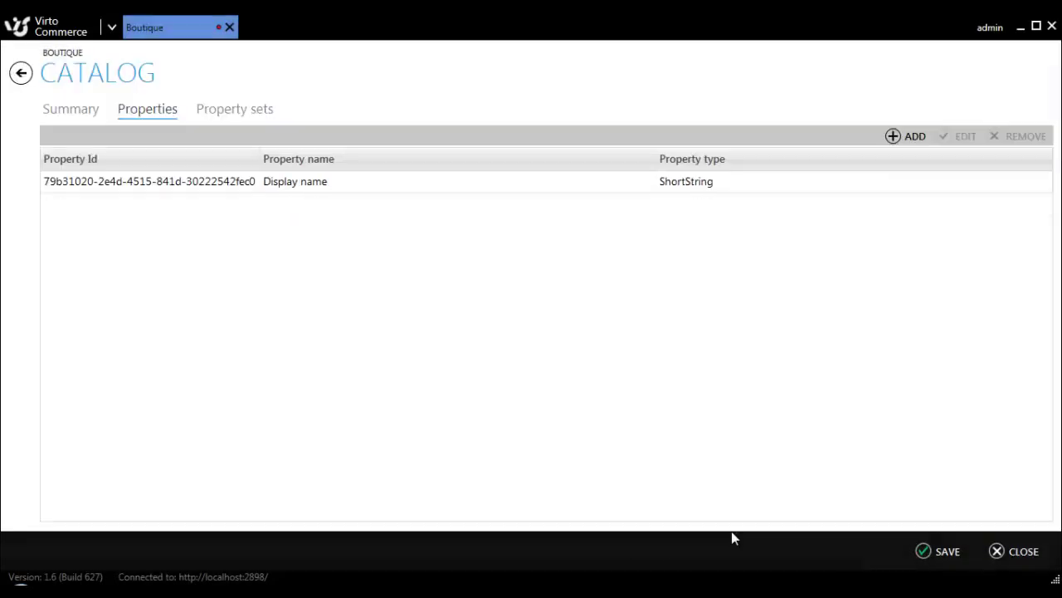
# Step: Add a Size property and bring up the catalog's property sets list
pyautogui.click(914, 137)
pyautogui.write('Si')
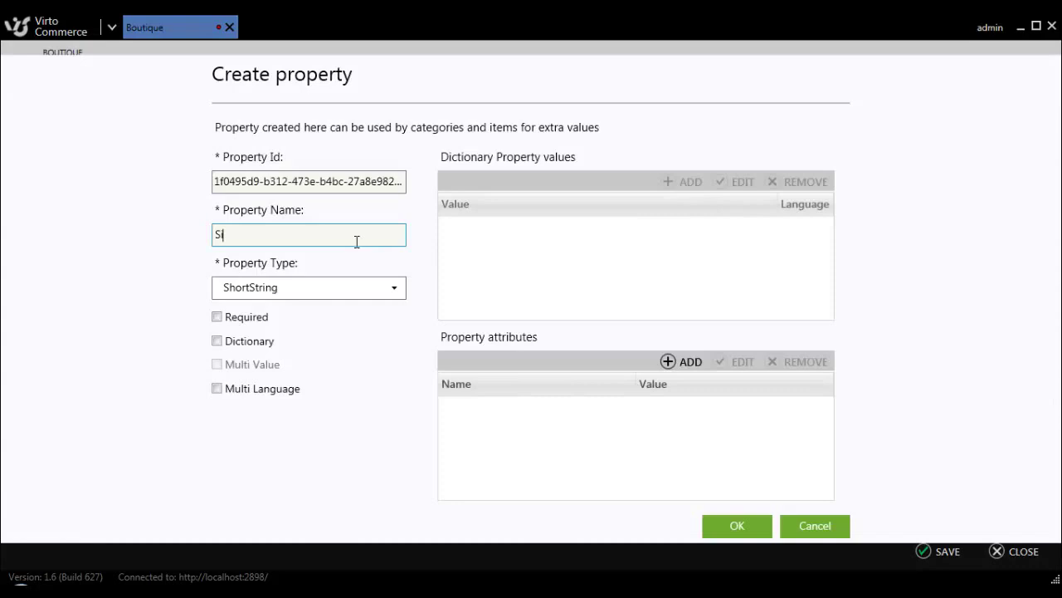
pyautogui.write('ze')
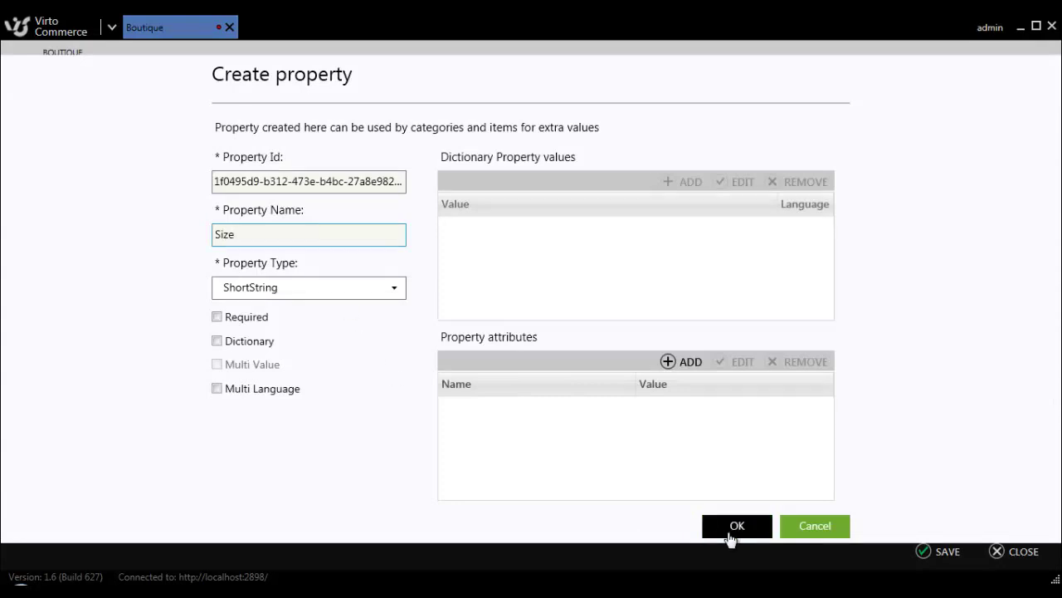
pyautogui.click(731, 534)
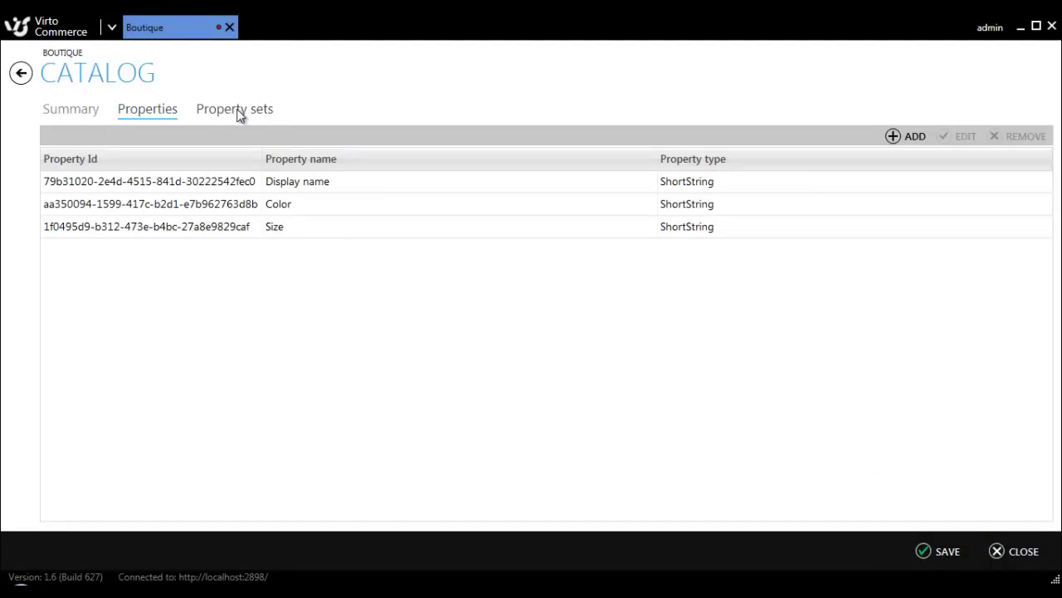
pyautogui.click(238, 113)
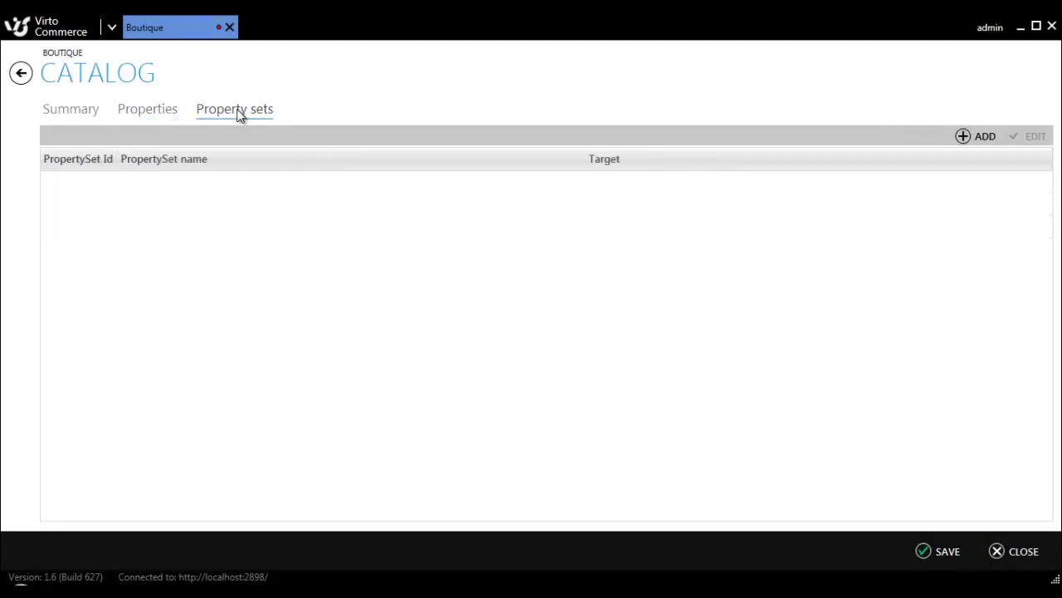
# Step: Create a 'Category' property set targeting categories, containing Display name
pyautogui.click(986, 138)
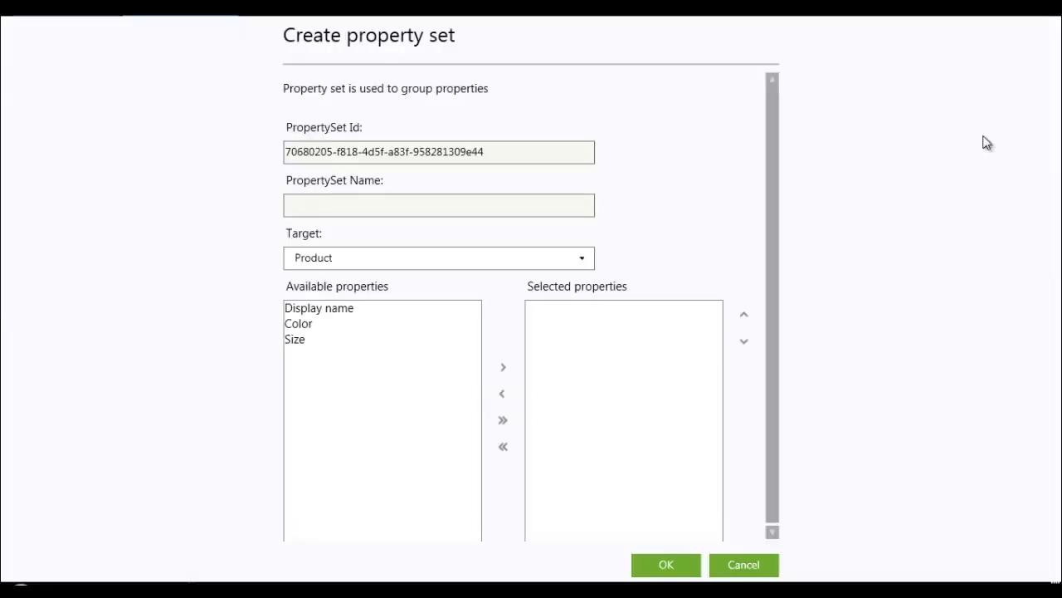
pyautogui.click(345, 207)
pyautogui.write('Cat')
pyautogui.write('egory')
pyautogui.click(350, 262)
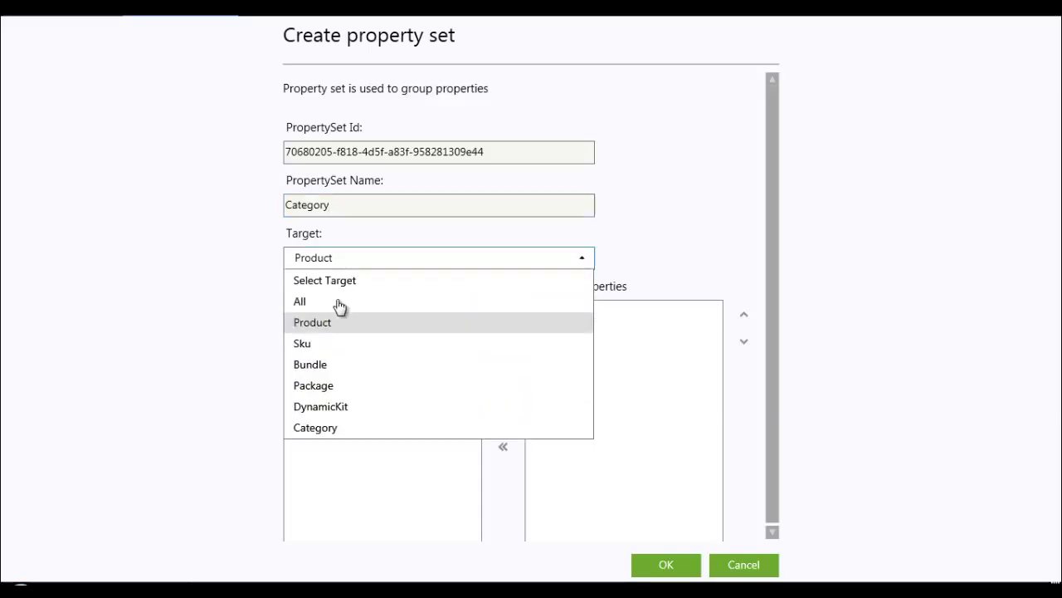
pyautogui.click(320, 430)
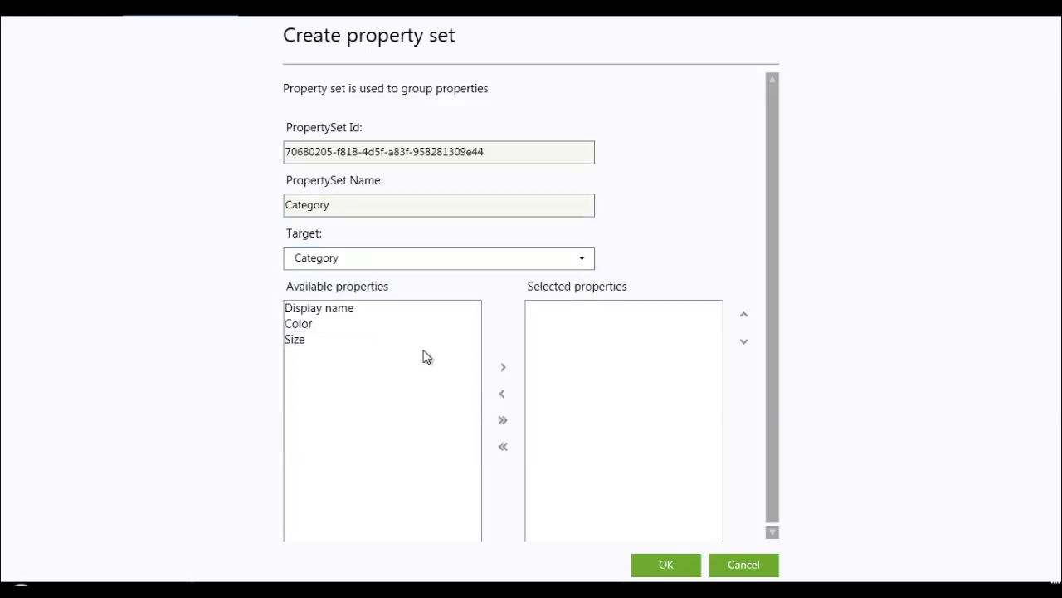
pyautogui.doubleClick(337, 309)
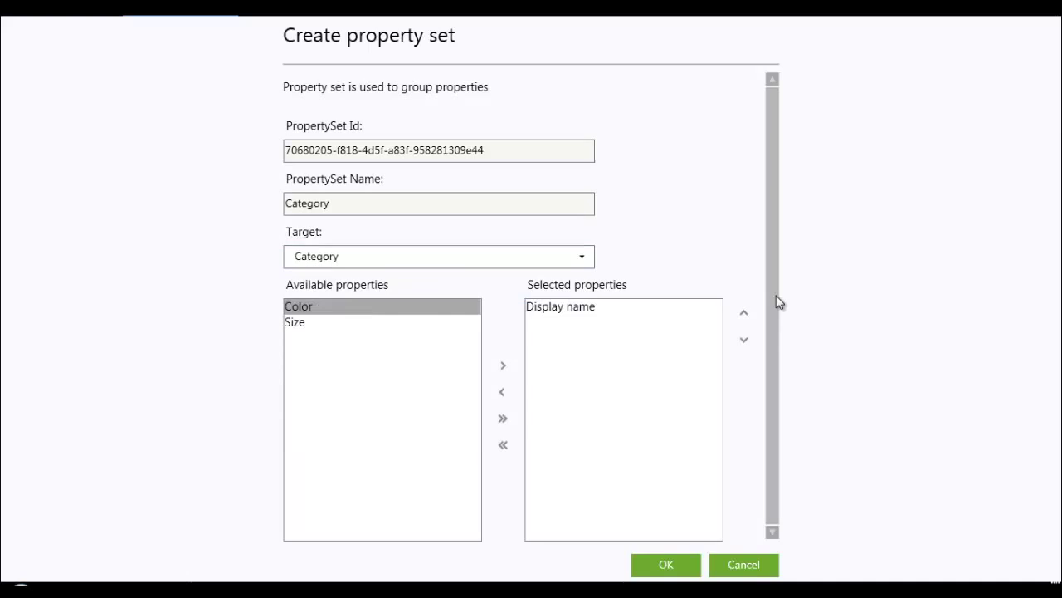
pyautogui.click(679, 573)
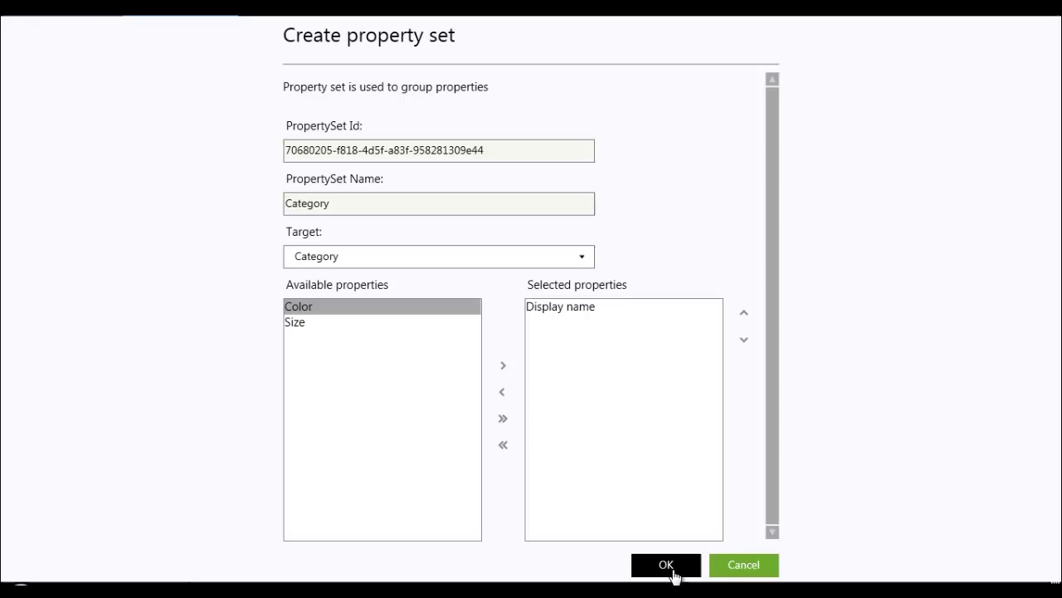
pyautogui.click(673, 571)
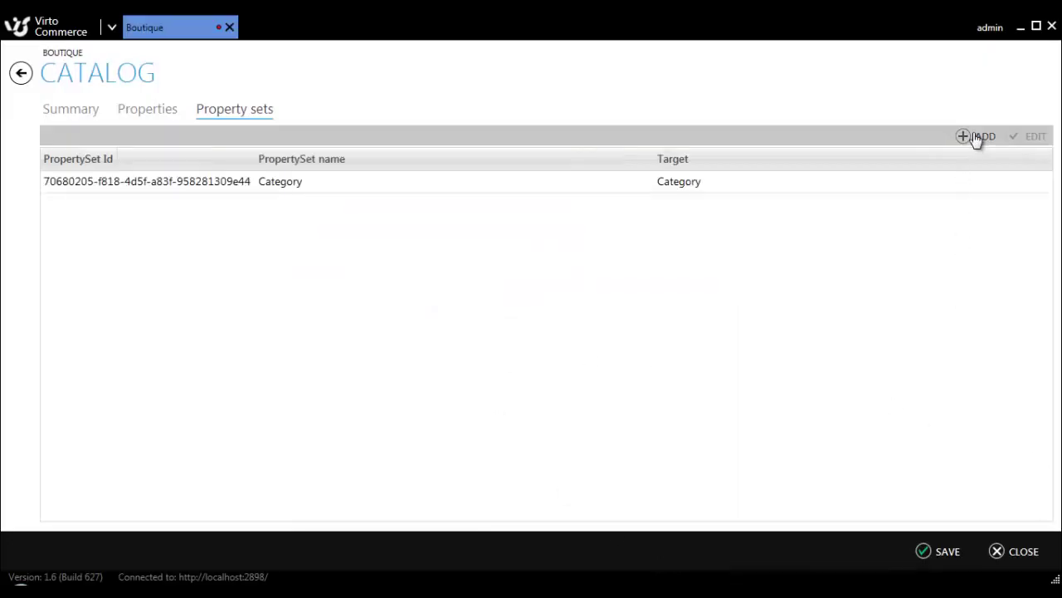
# Step: Create a 'Products' property set targeting products, containing Color and Size
pyautogui.click(975, 138)
pyautogui.click(550, 201)
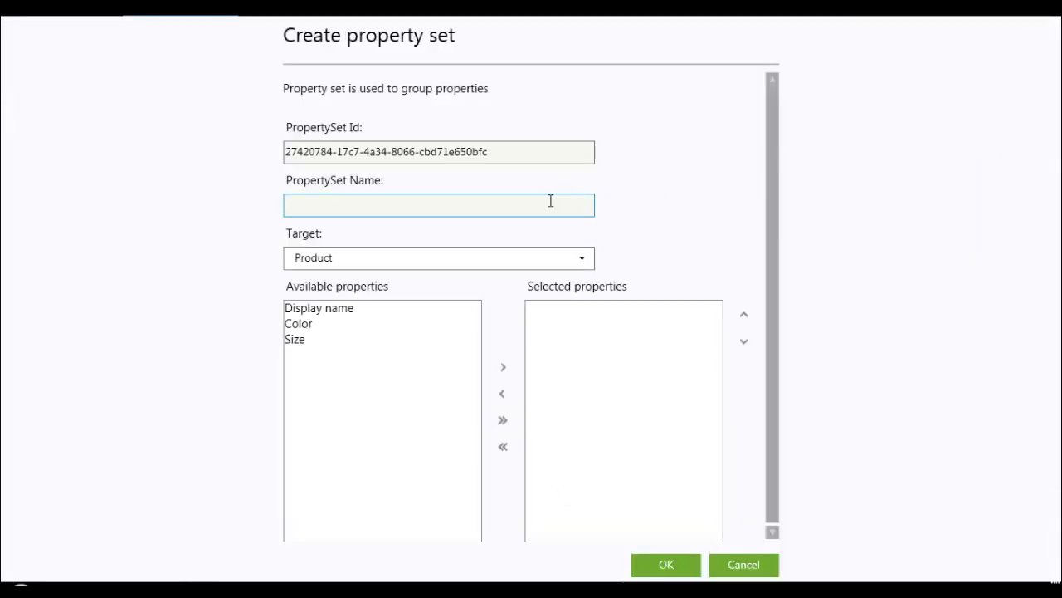
pyautogui.write('Produ')
pyautogui.write('cts')
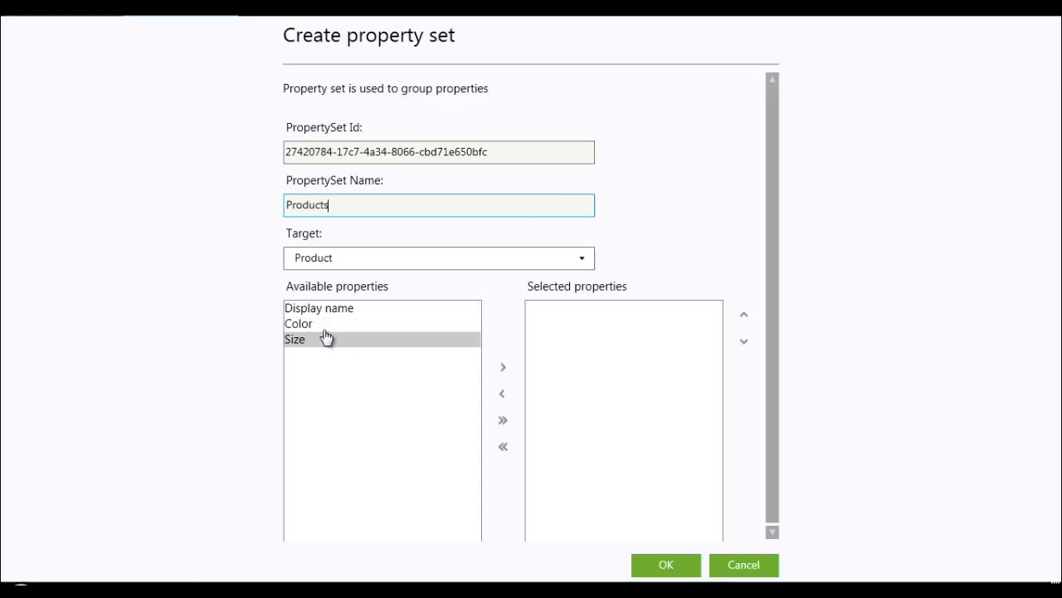
pyautogui.click(317, 326)
pyautogui.doubleClick(314, 329)
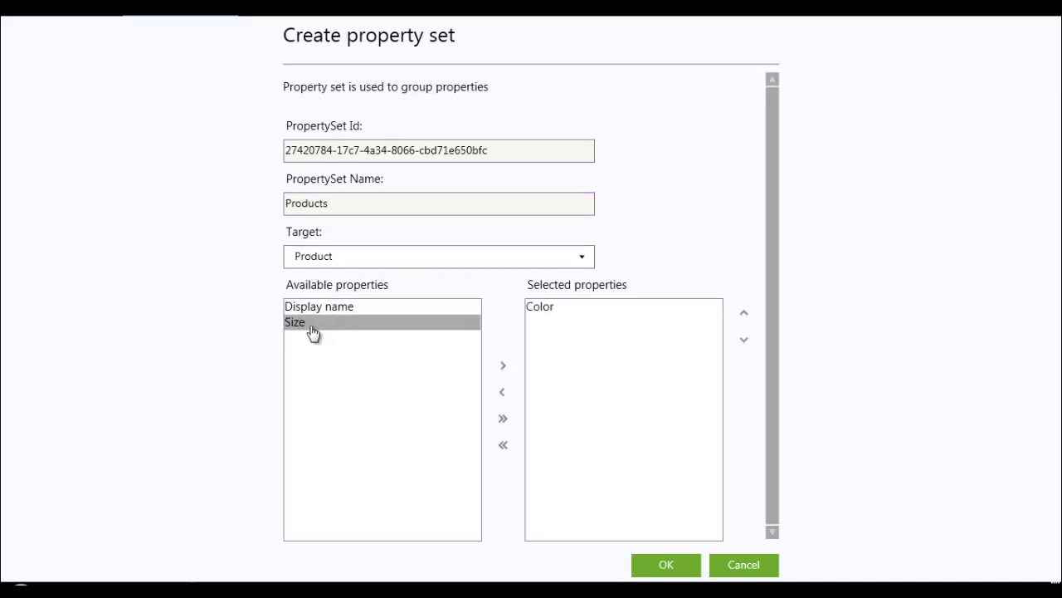
pyautogui.doubleClick(311, 328)
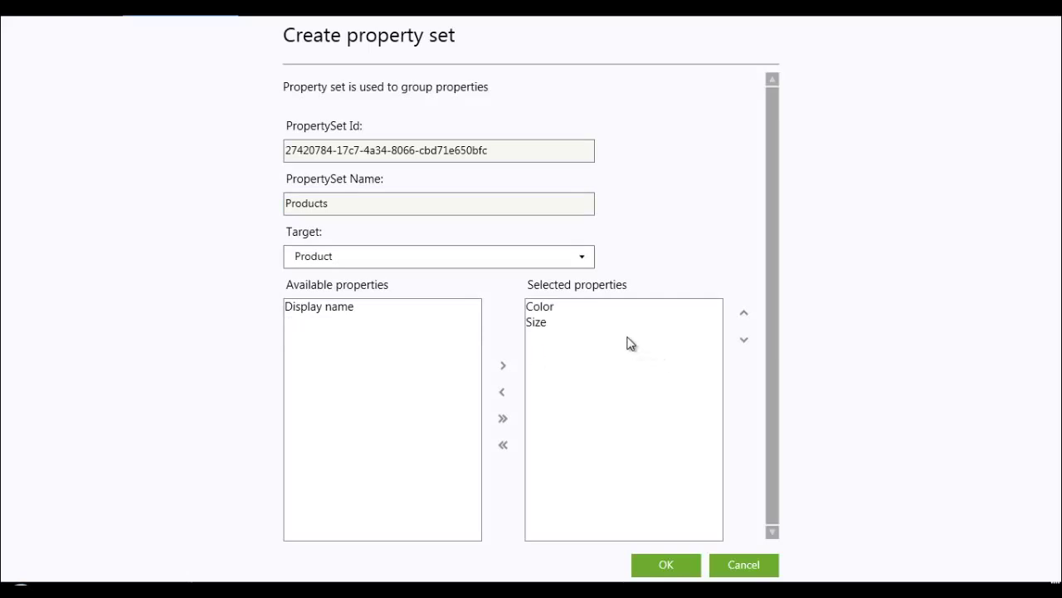
pyautogui.click(667, 566)
# Step: Create a 'Sku' property set targeting SKUs, containing Color and Size
pyautogui.click(967, 134)
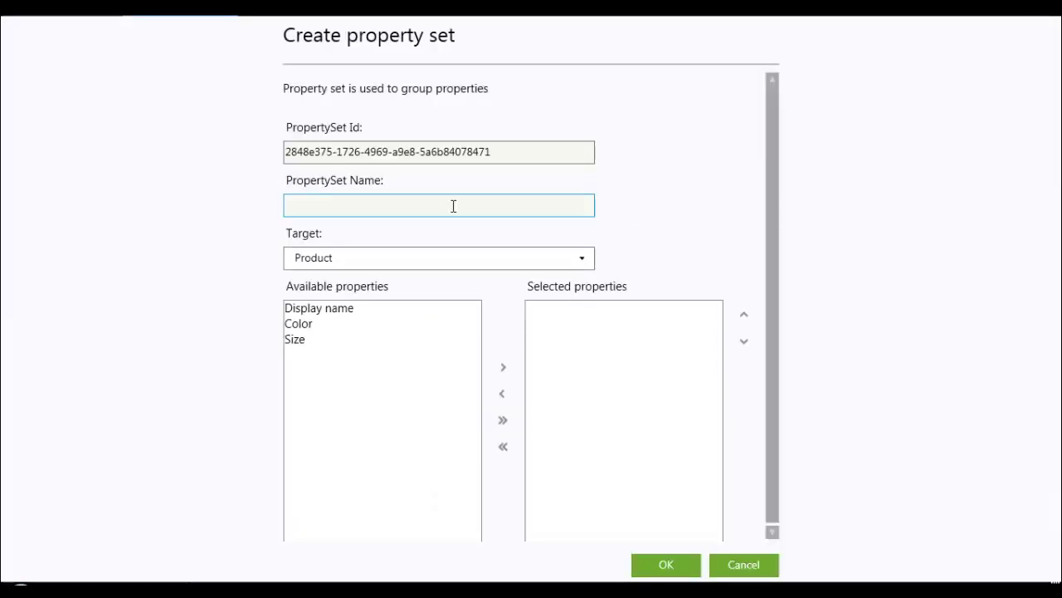
pyautogui.click(454, 206)
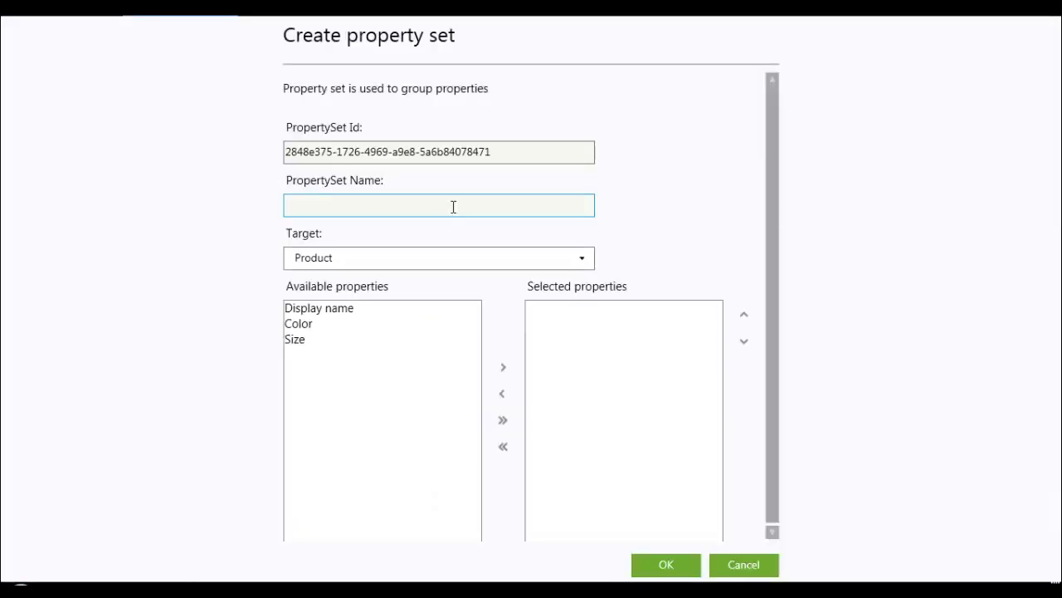
pyautogui.write('S')
pyautogui.write('ku')
pyautogui.click(430, 262)
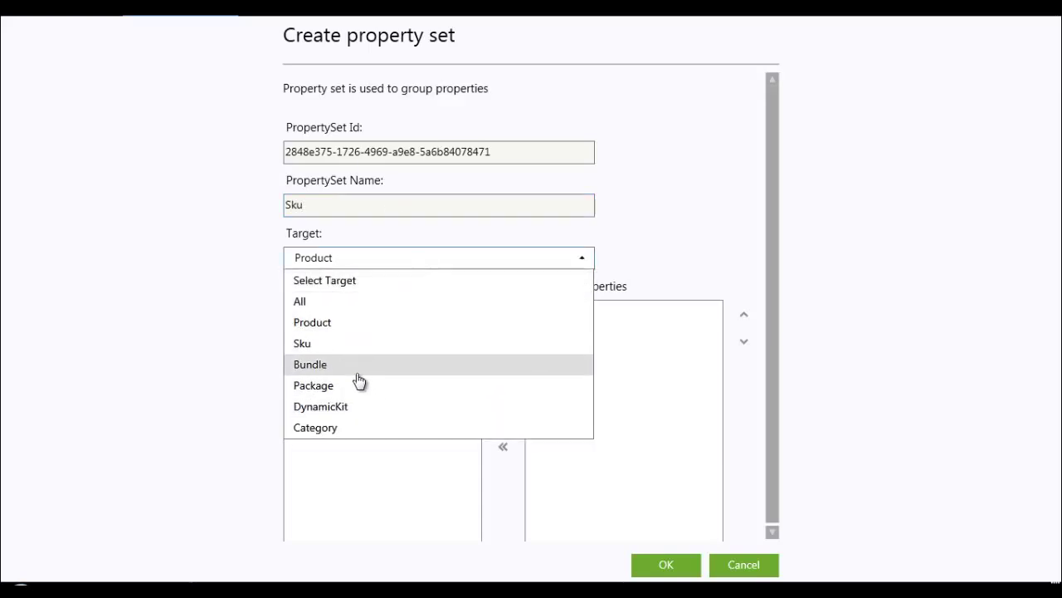
pyautogui.click(357, 345)
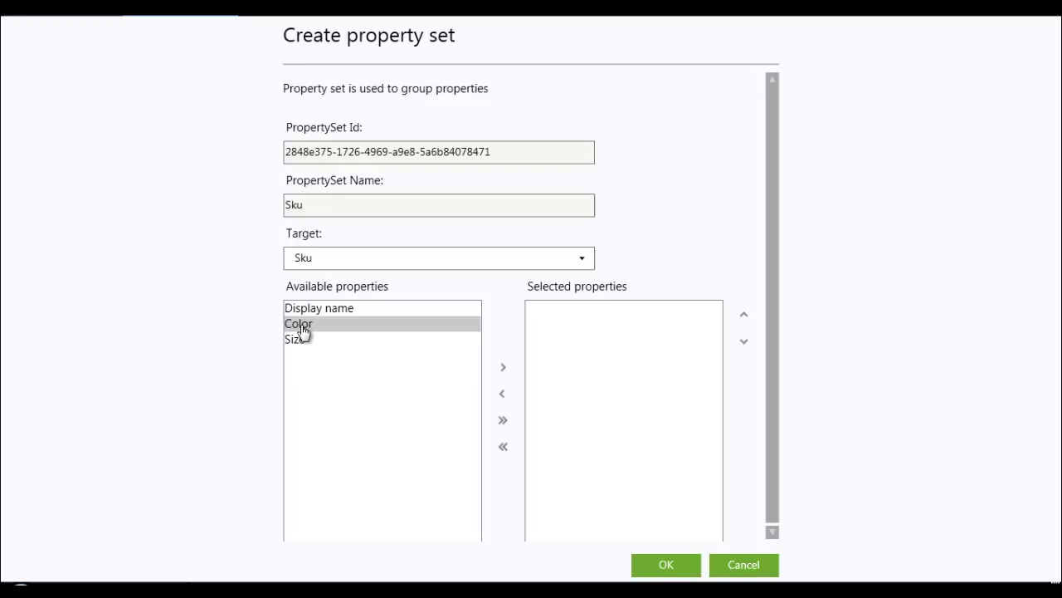
pyautogui.doubleClick(302, 324)
pyautogui.doubleClick(303, 325)
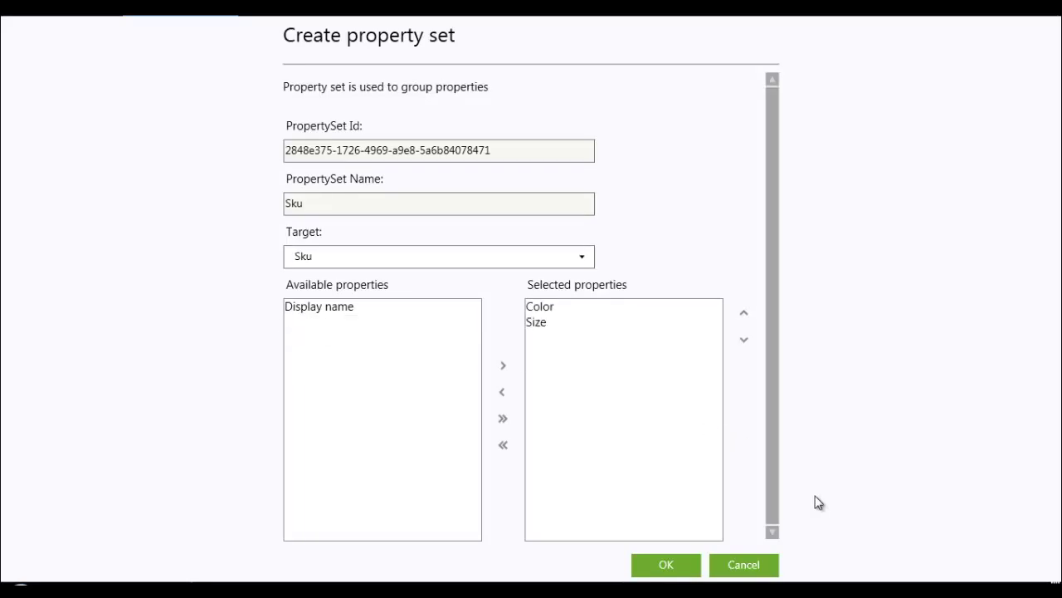
pyautogui.click(669, 564)
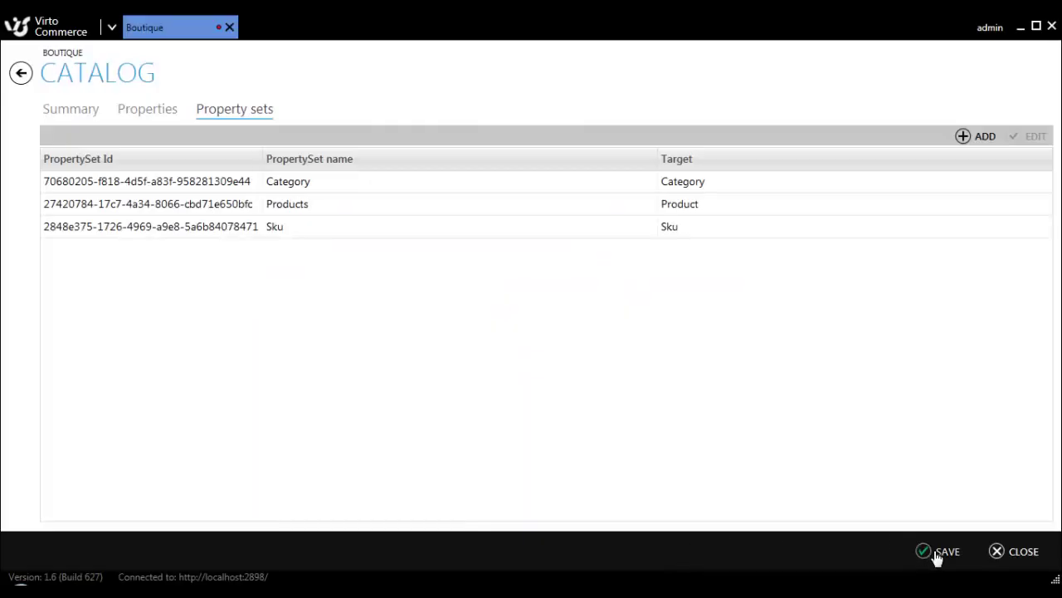
# Step: Save the Boutique catalog and review its Summary, Properties and Property sets
pyautogui.click(935, 551)
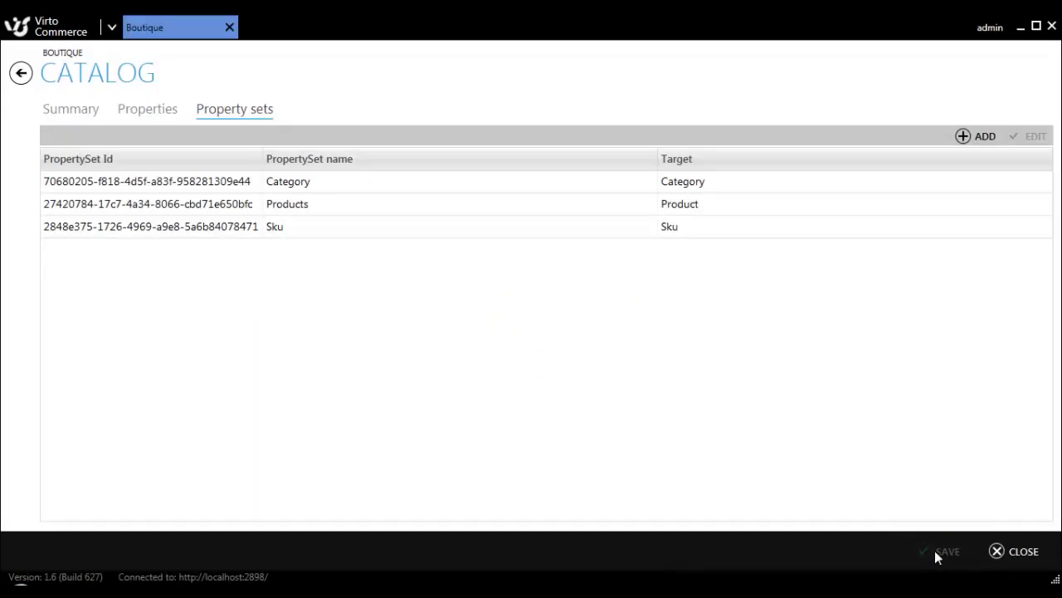
pyautogui.click(1002, 561)
pyautogui.click(68, 111)
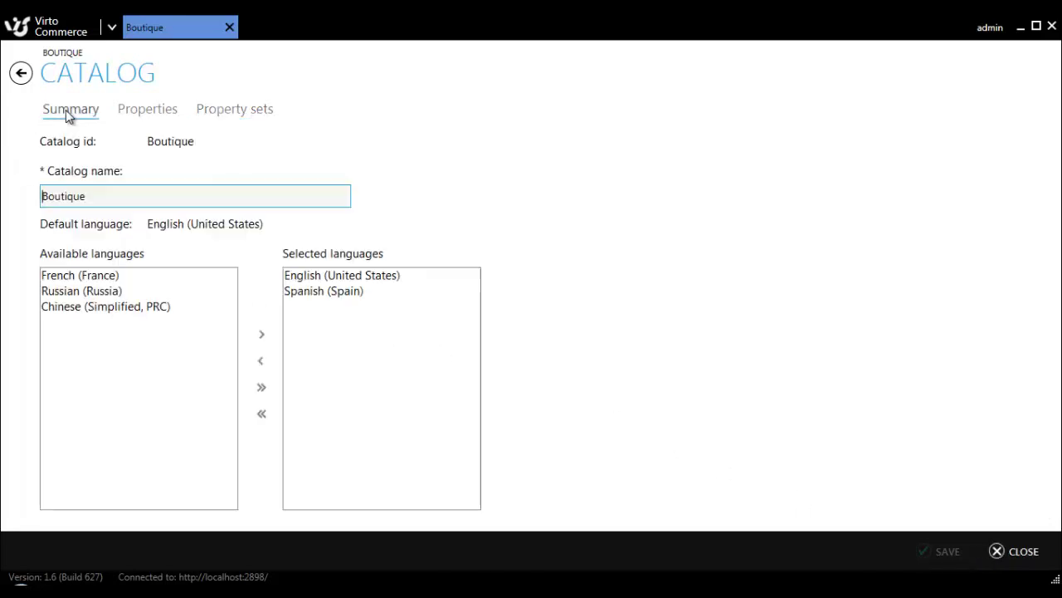
pyautogui.click(152, 108)
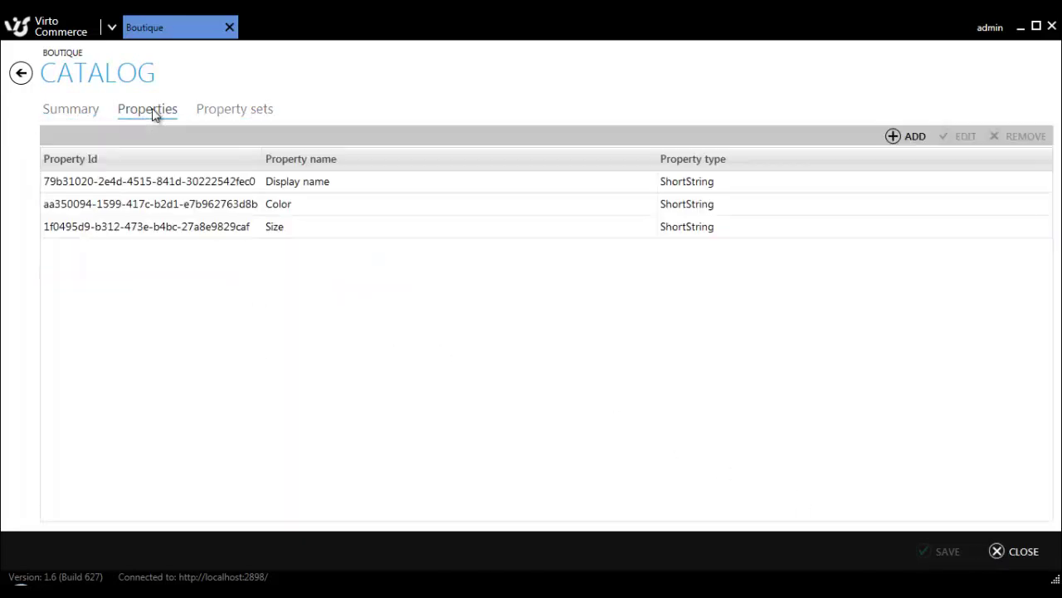
pyautogui.click(244, 112)
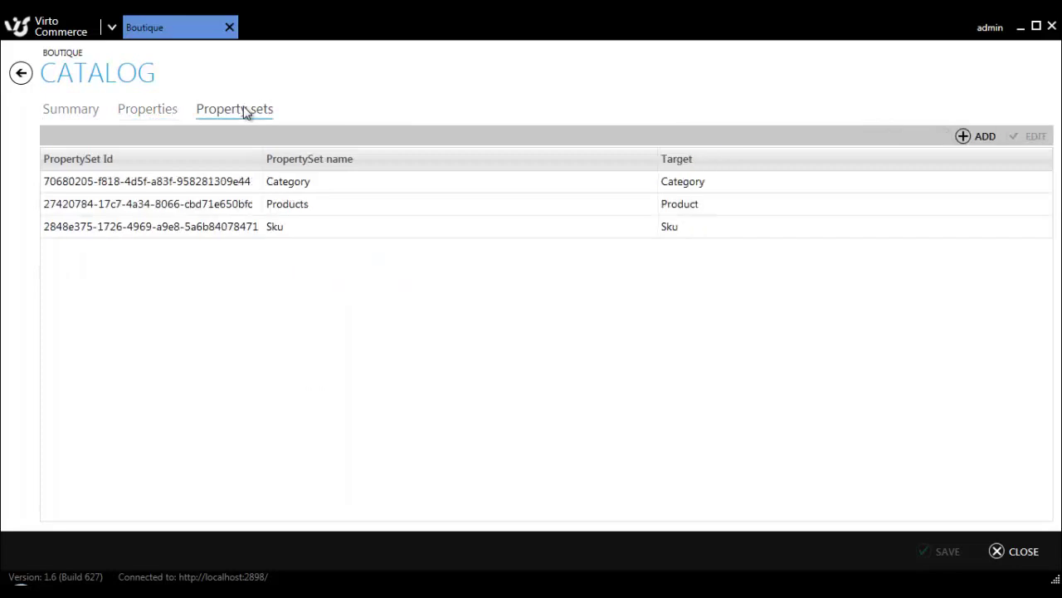
pyautogui.click(671, 208)
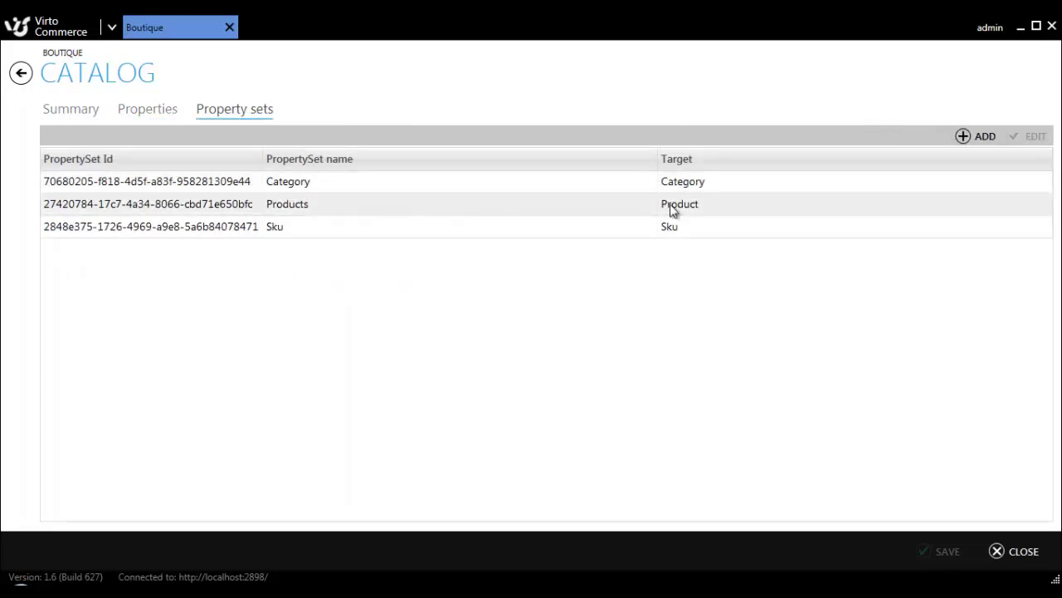
pyautogui.click(700, 190)
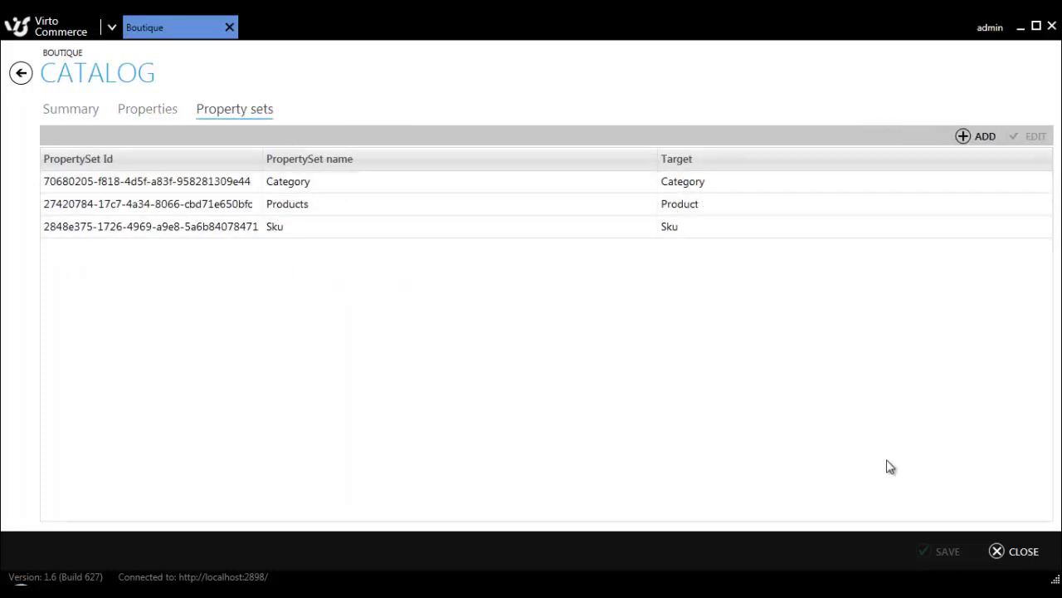